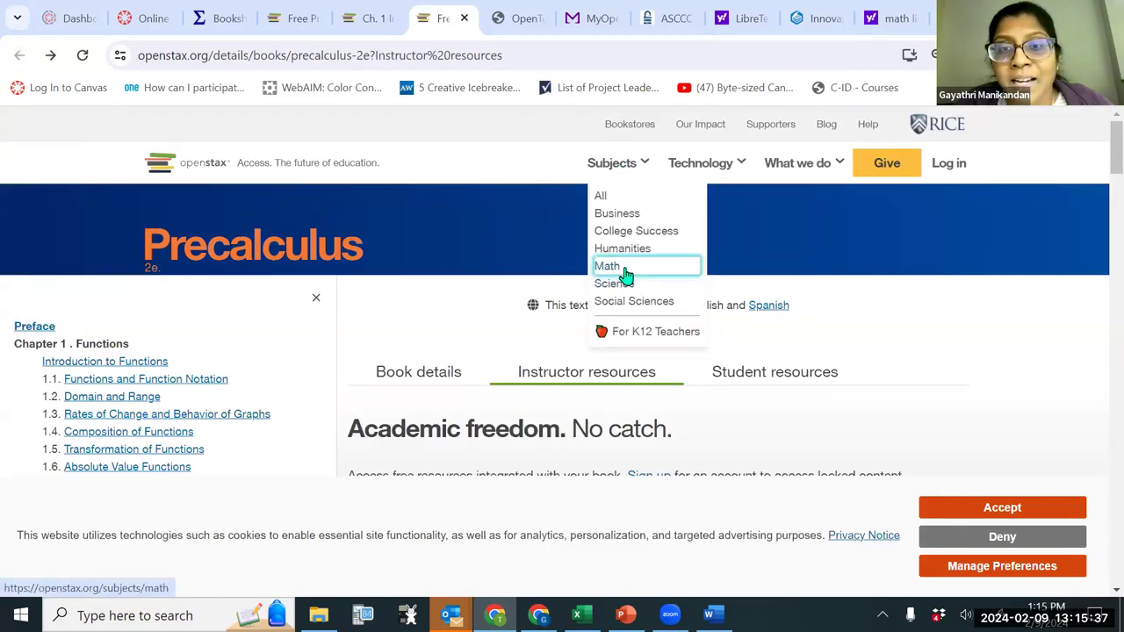
Step: Browse the Math textbooks, open Calculus Volume 2 and show its instructor resources
click(620, 268)
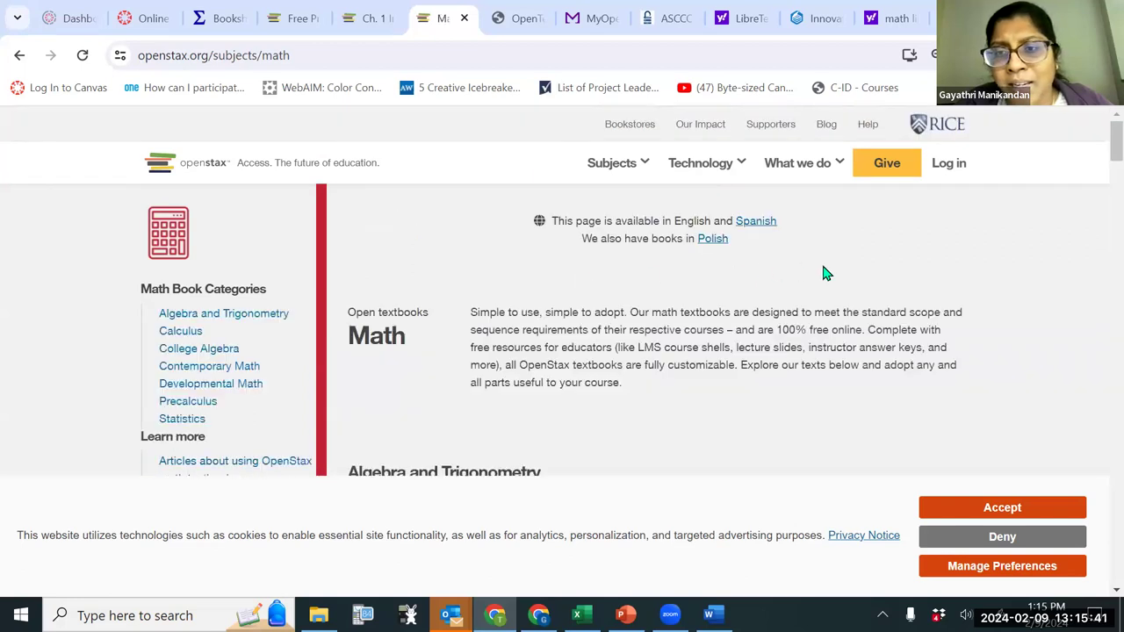
scroll(668, 254, down, 3)
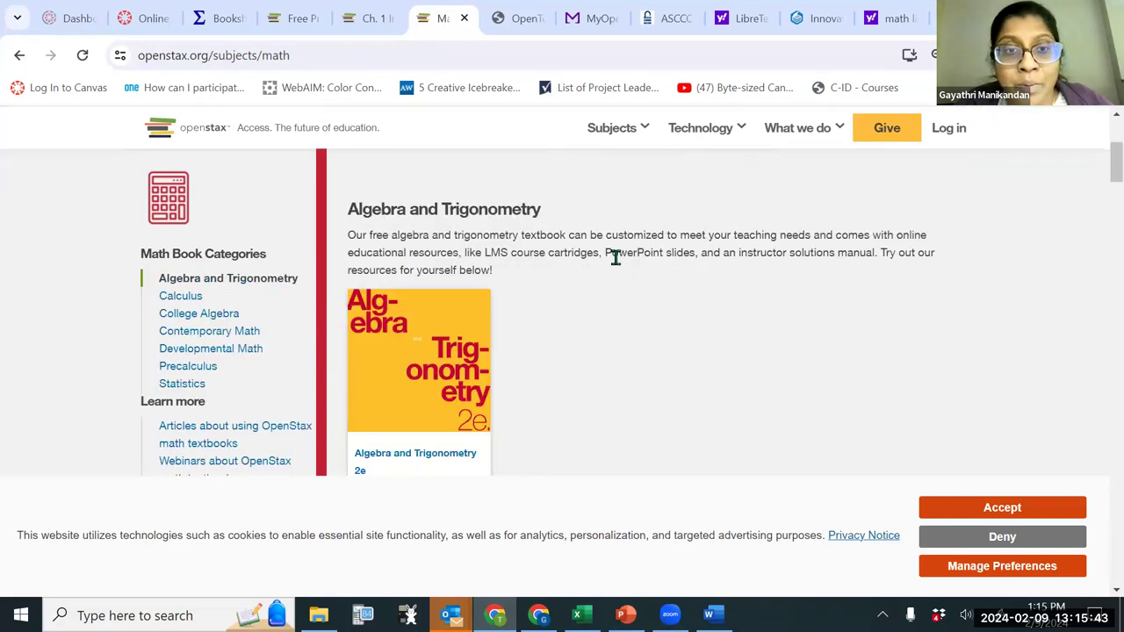
scroll(580, 281, down, 4)
click(592, 326)
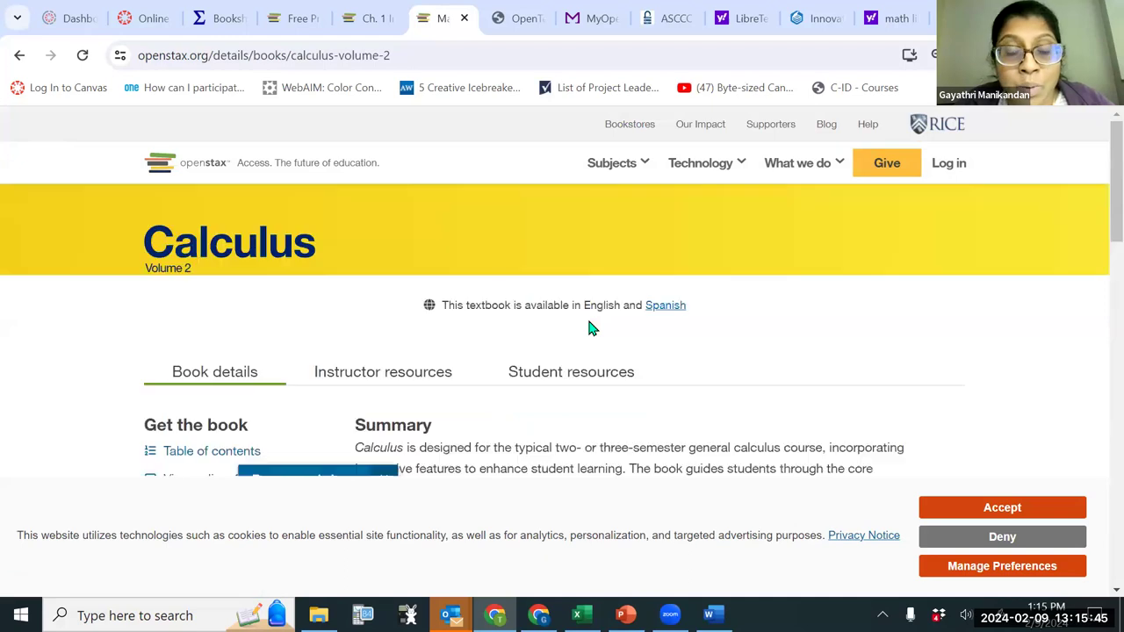
scroll(562, 313, down, 2)
click(436, 207)
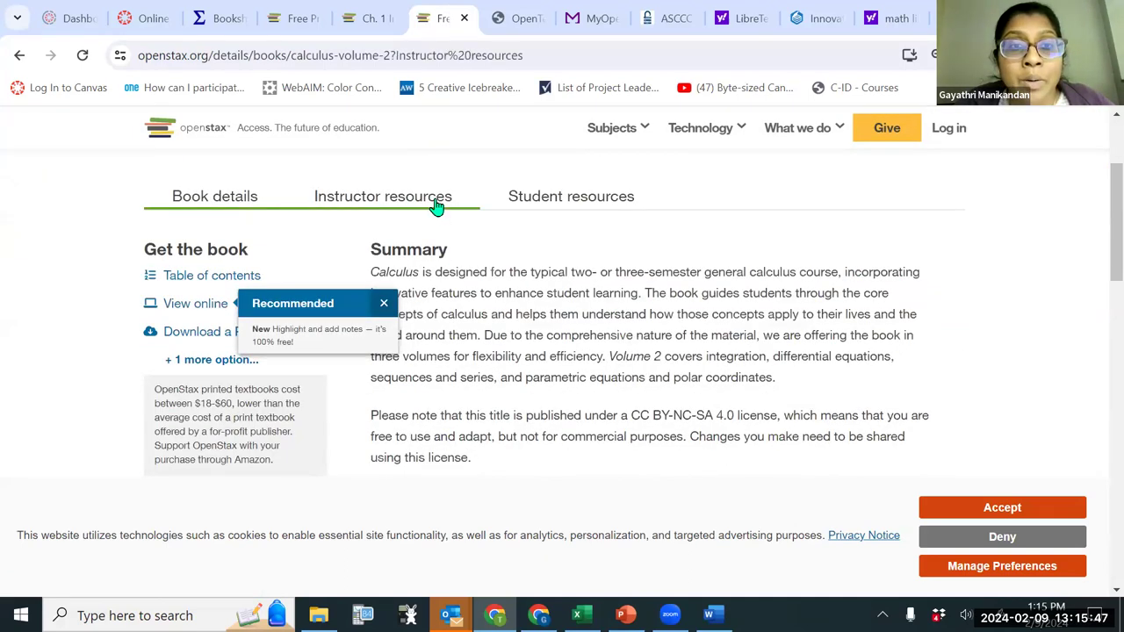
Step: Examine the Calculus Volume 2 instructor resources, including course cartridges, solutions manual, PowerPoint slides and book customization files
scroll(381, 346, down, 2)
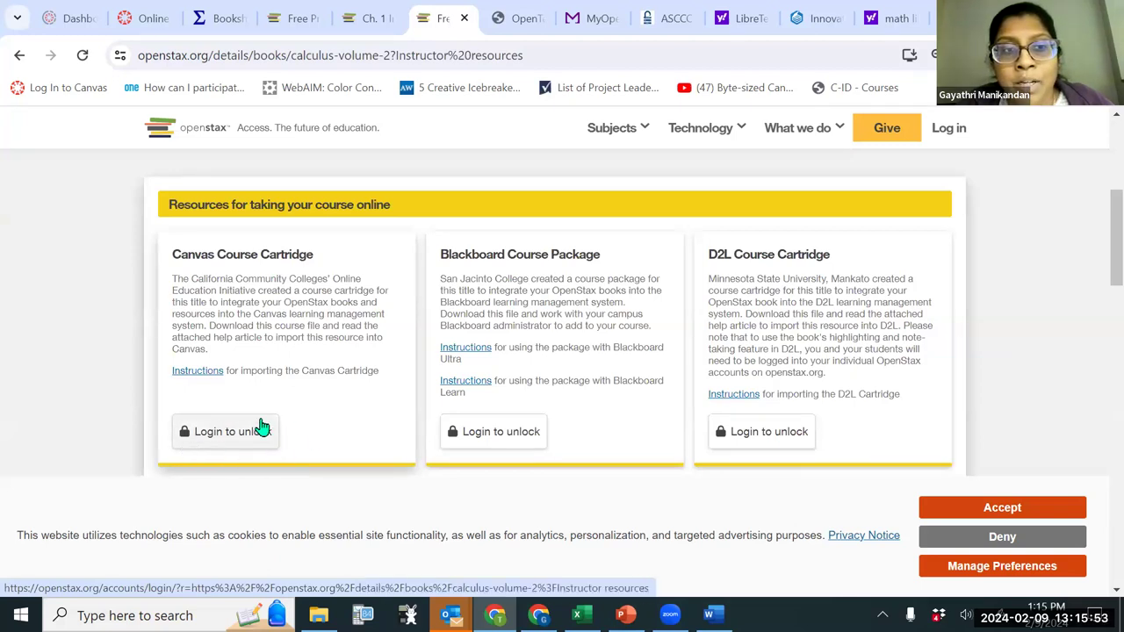
scroll(490, 393, down, 2)
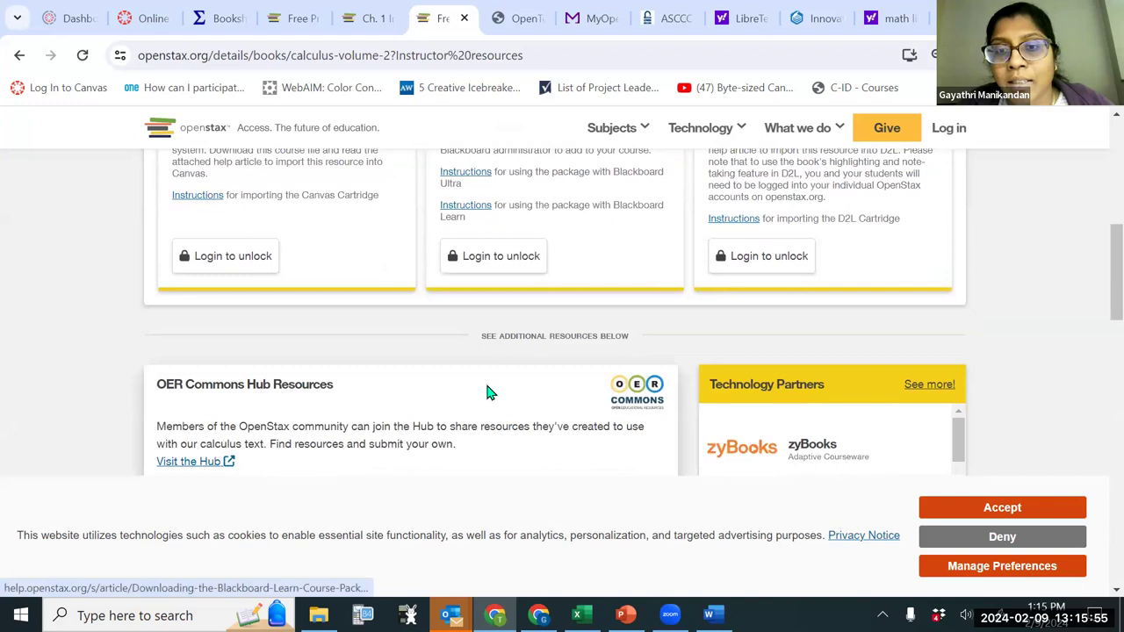
scroll(490, 392, down, 2)
scroll(490, 392, down, 2)
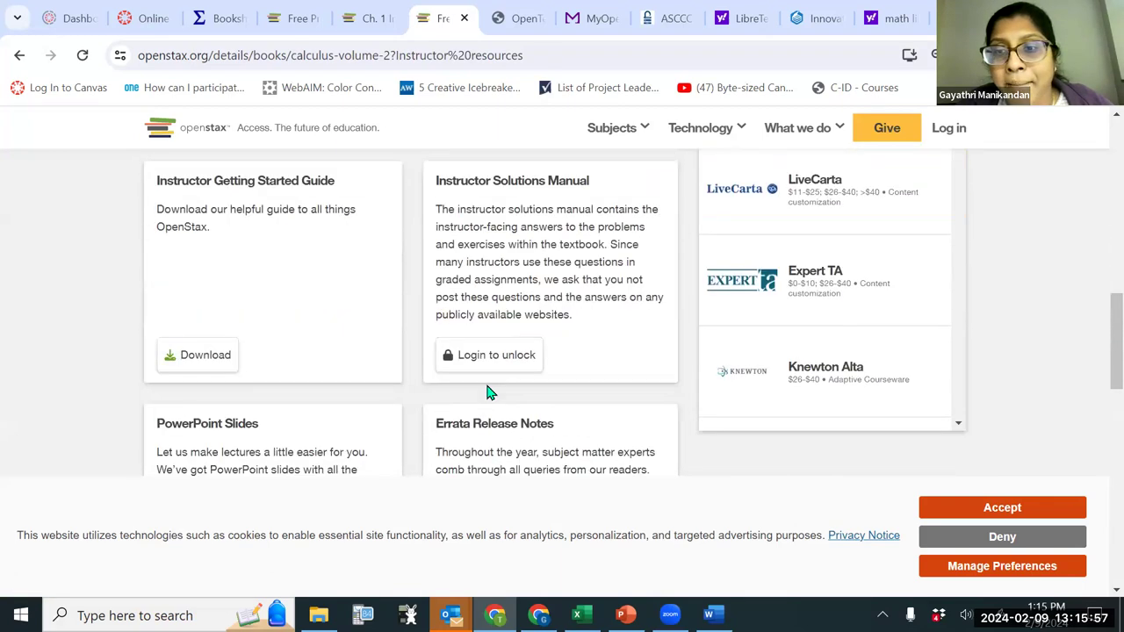
scroll(490, 393, down, 2)
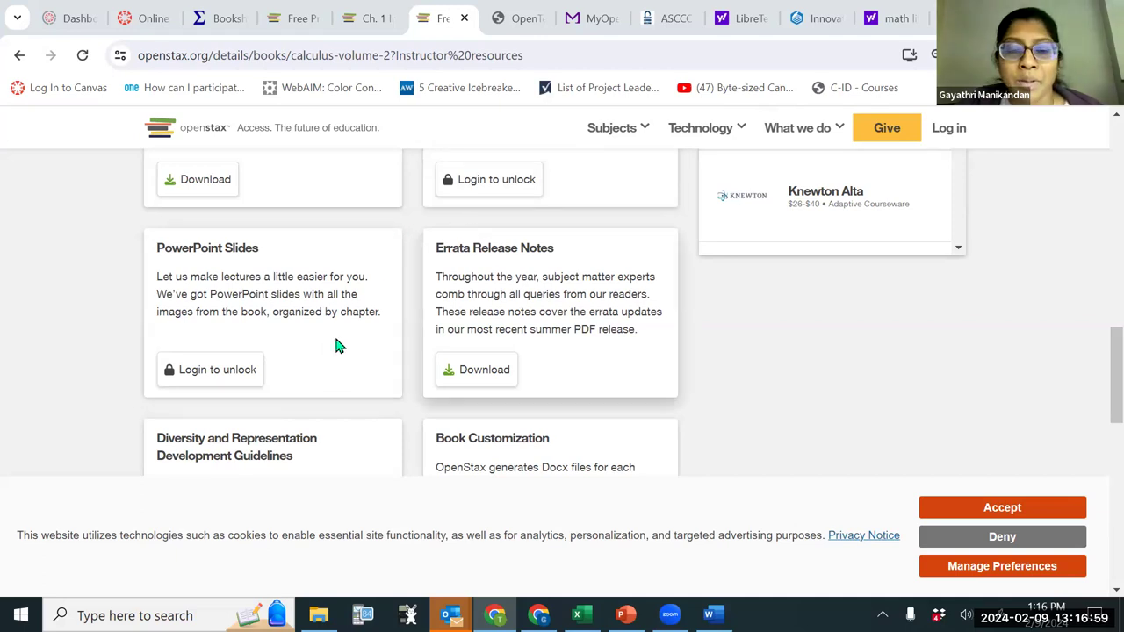
scroll(334, 347, up, 1)
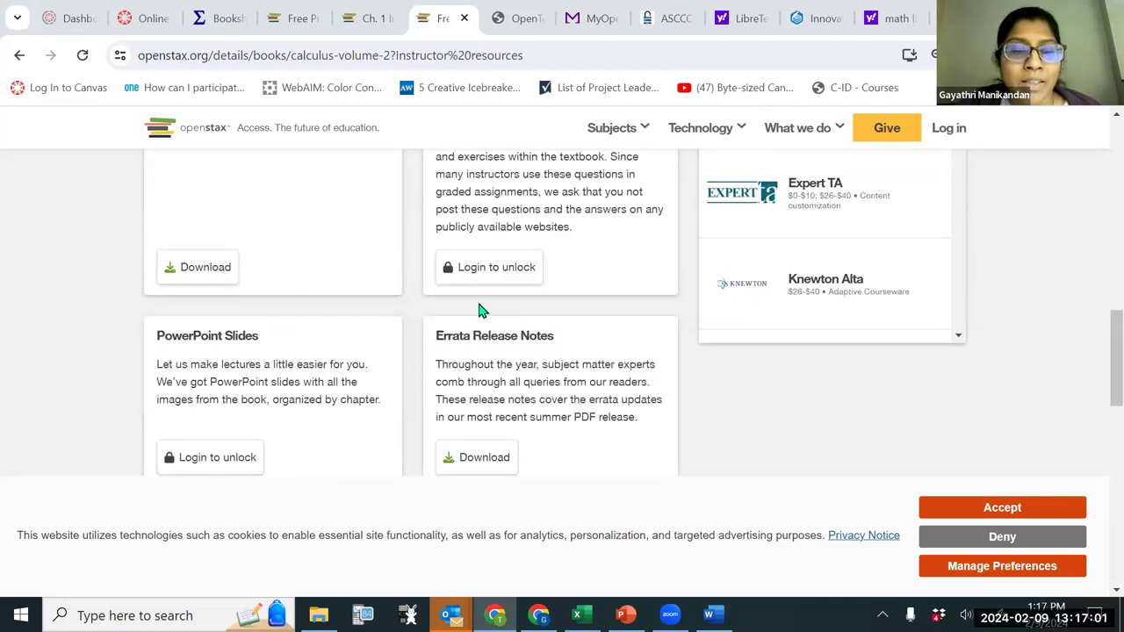
scroll(478, 315, up, 2)
scroll(479, 312, up, 1)
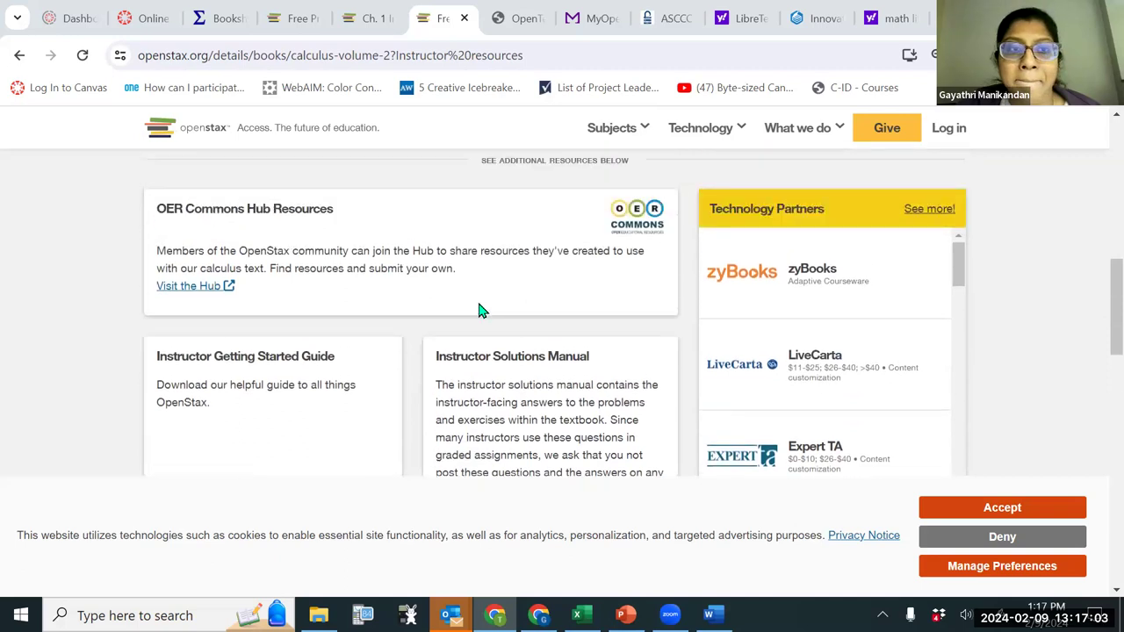
scroll(478, 310, down, 5)
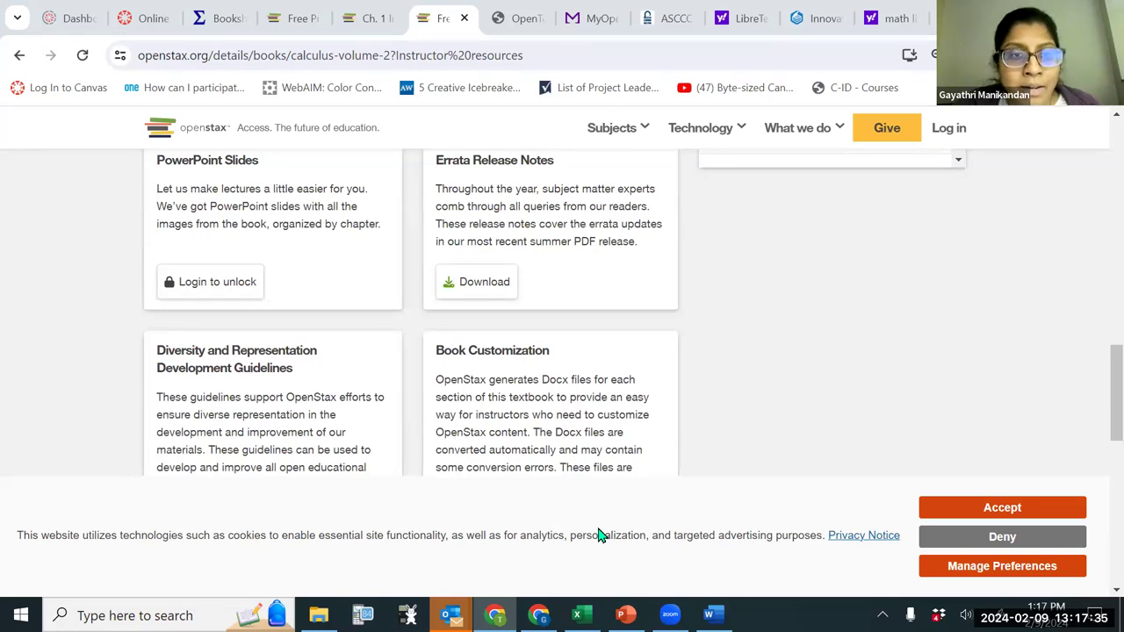
Step: Switch to File Explorer and open the calculus-volume-3_Docx-customization archive in Math250A, including its inner folder of the same name
key(alt+Tab)
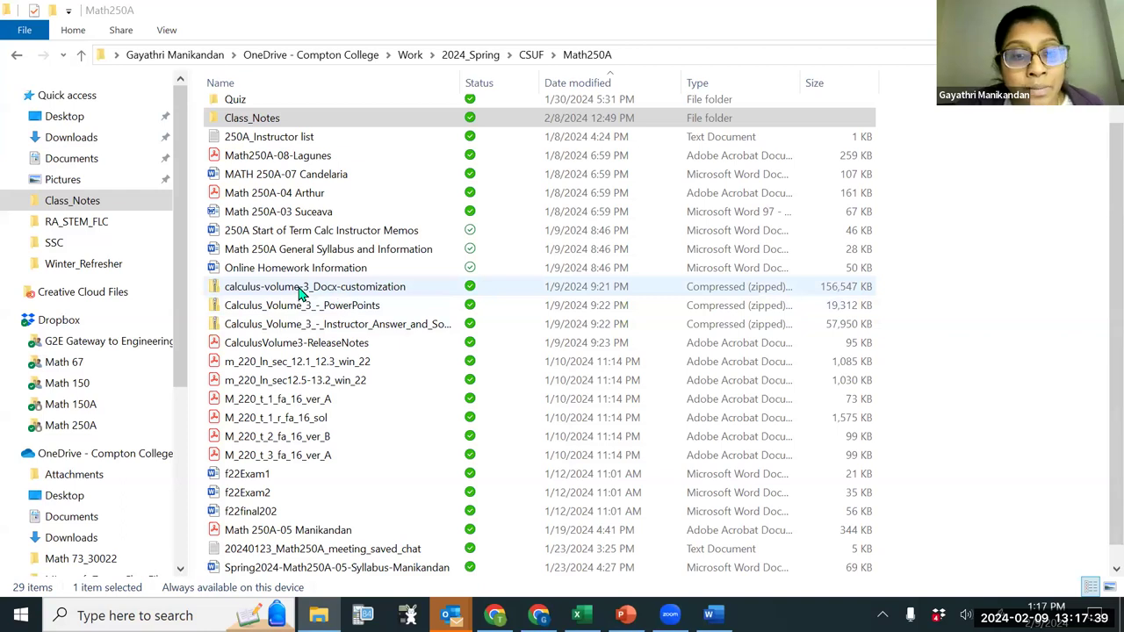
double_click(298, 288)
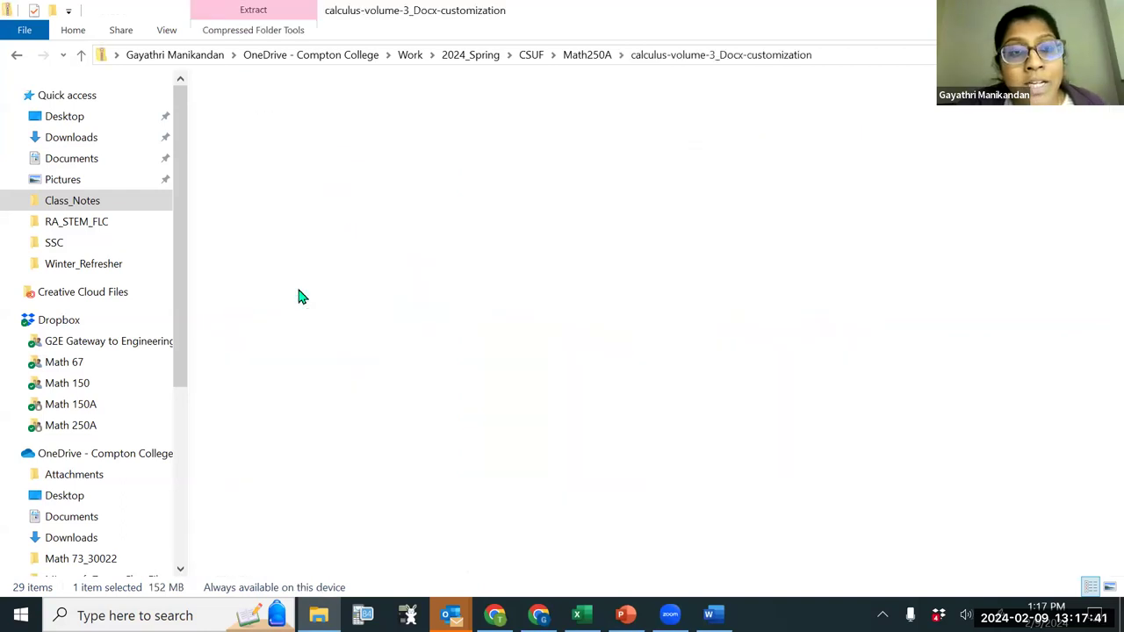
click(269, 132)
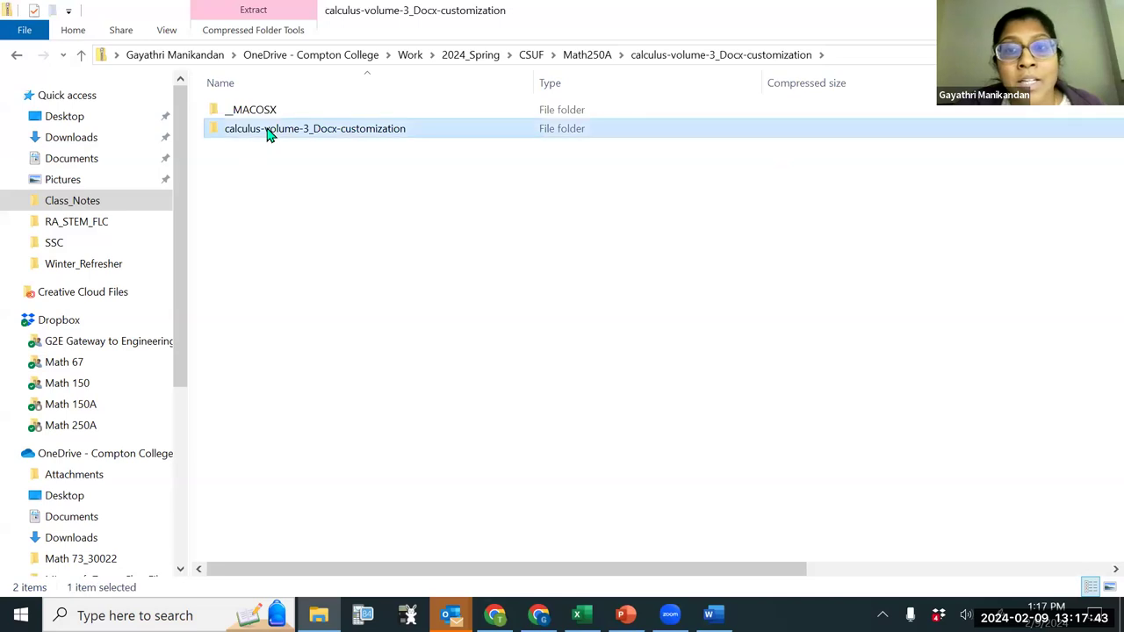
double_click(269, 132)
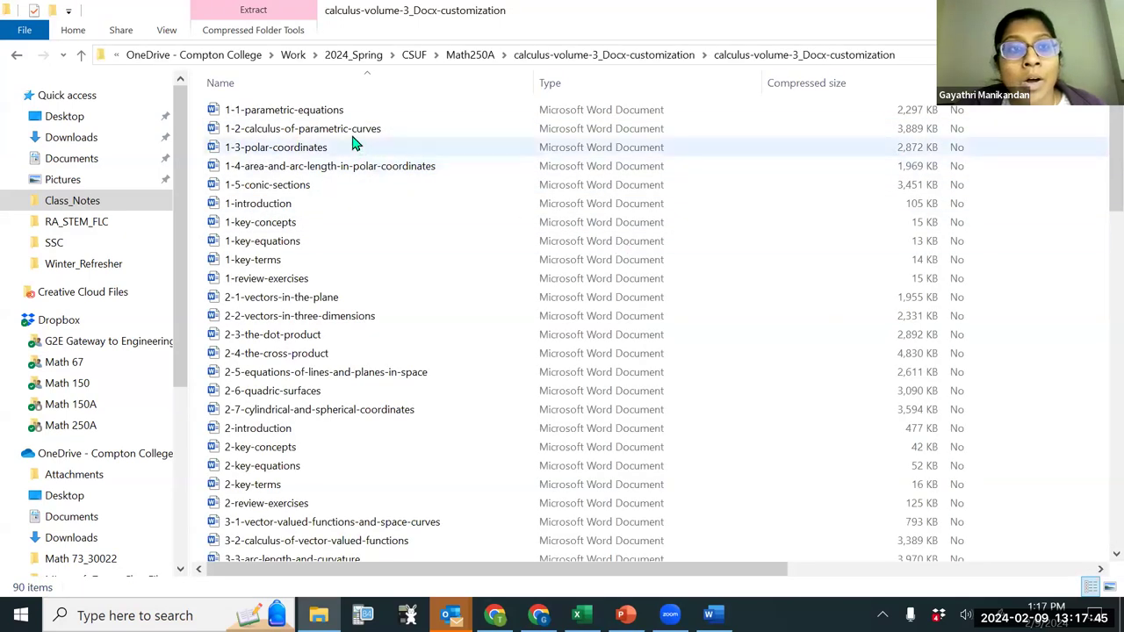
Step: Look through the chapter documents and open 2-4-the-cross-product in Word
scroll(338, 127, down, 2)
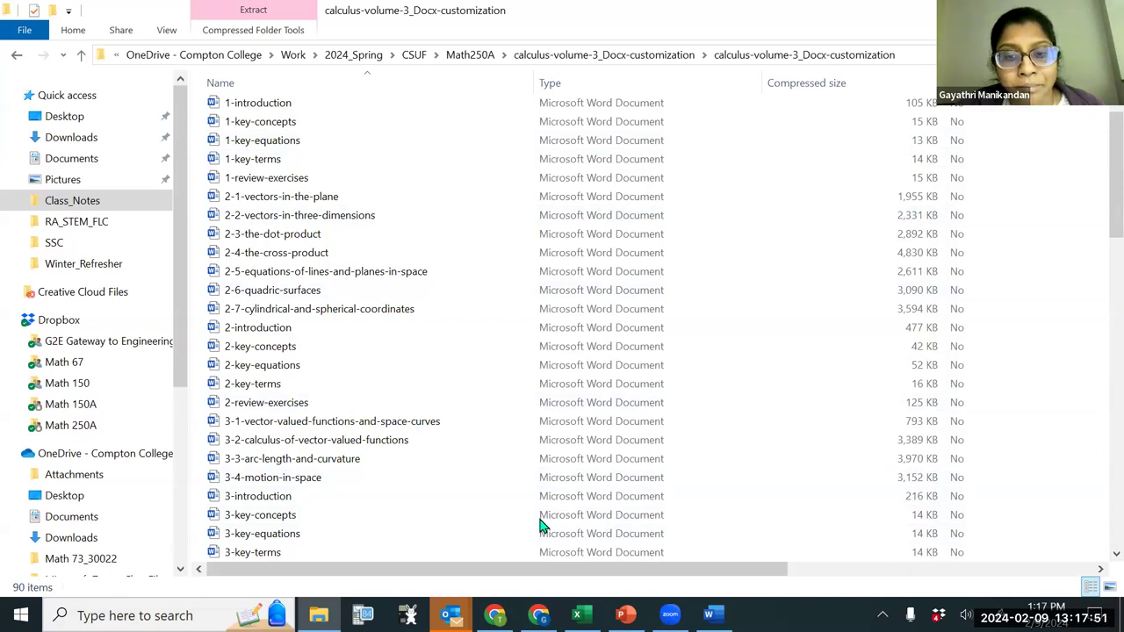
scroll(347, 193, up, 2)
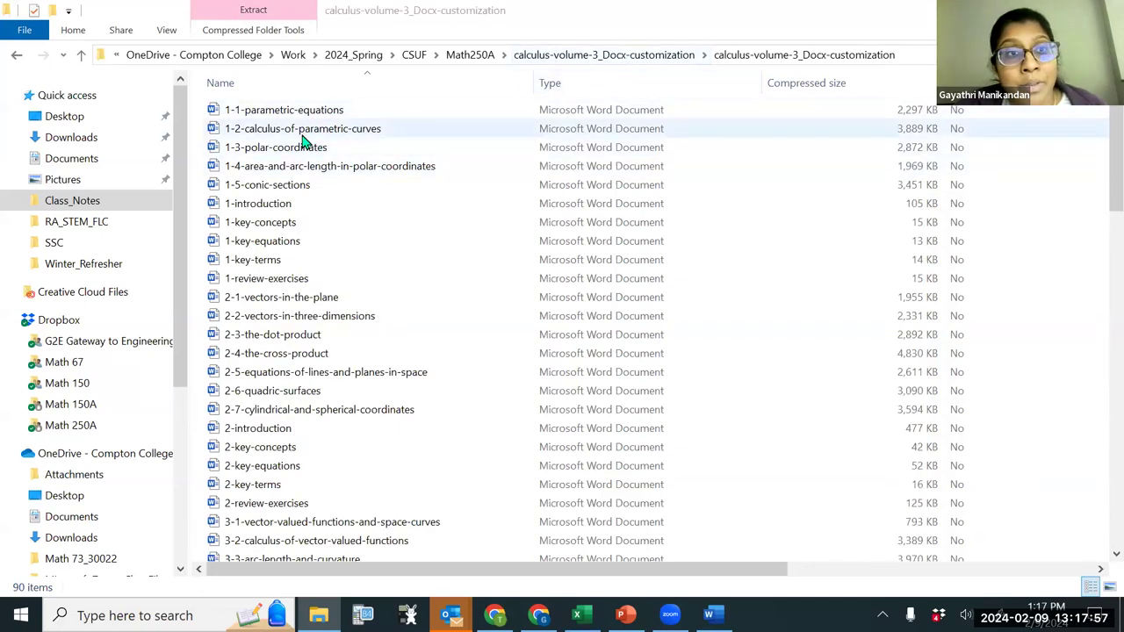
scroll(302, 141, down, 1)
scroll(302, 140, down, 2)
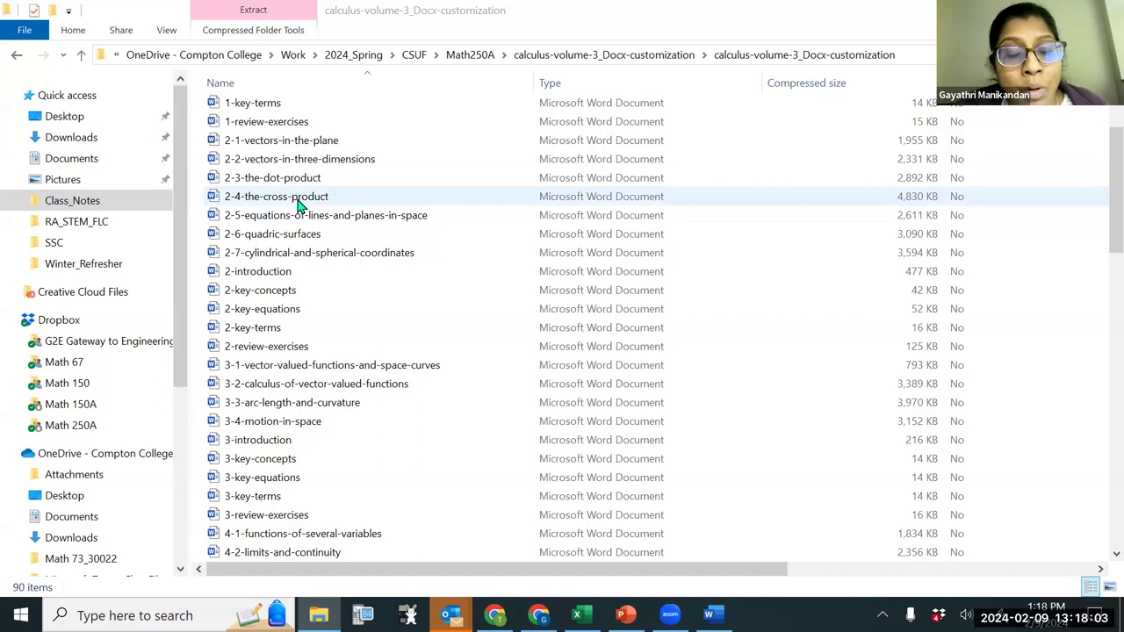
double_click(299, 204)
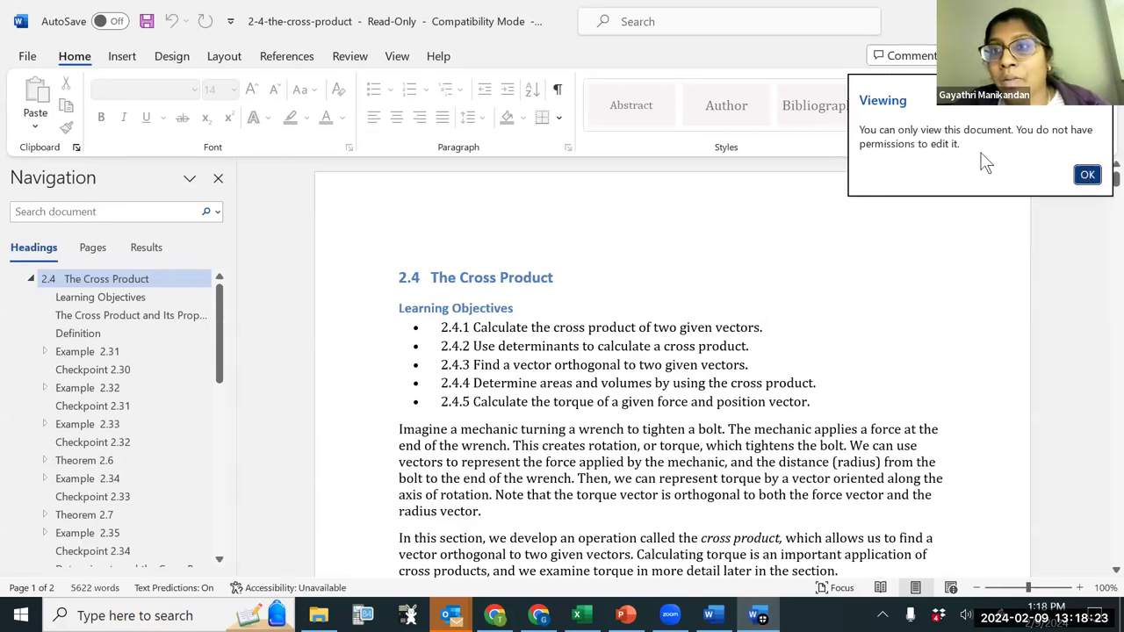
Step: Dismiss the viewing notice and try to cut the learning objectives text from 2.4.1 through "Use determinants"
click(1087, 176)
shift+click(579, 346)
key(ctrl+x)
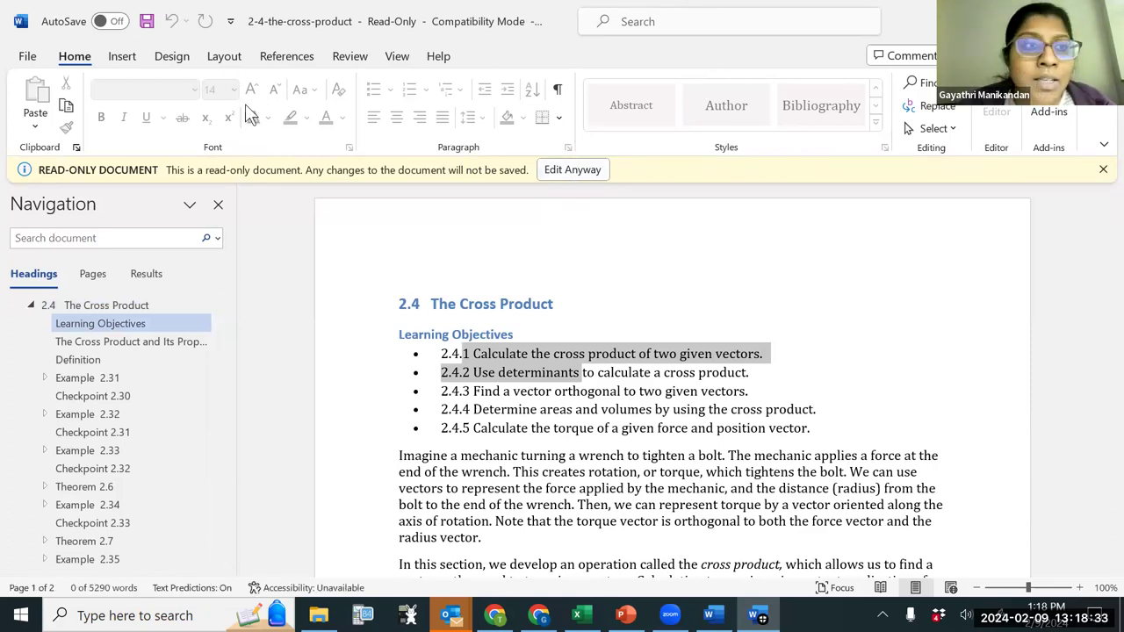
Step: Remove the Application Guard protection from the cross product document and confirm reopening it without restrictions
click(27, 56)
key(Escape)
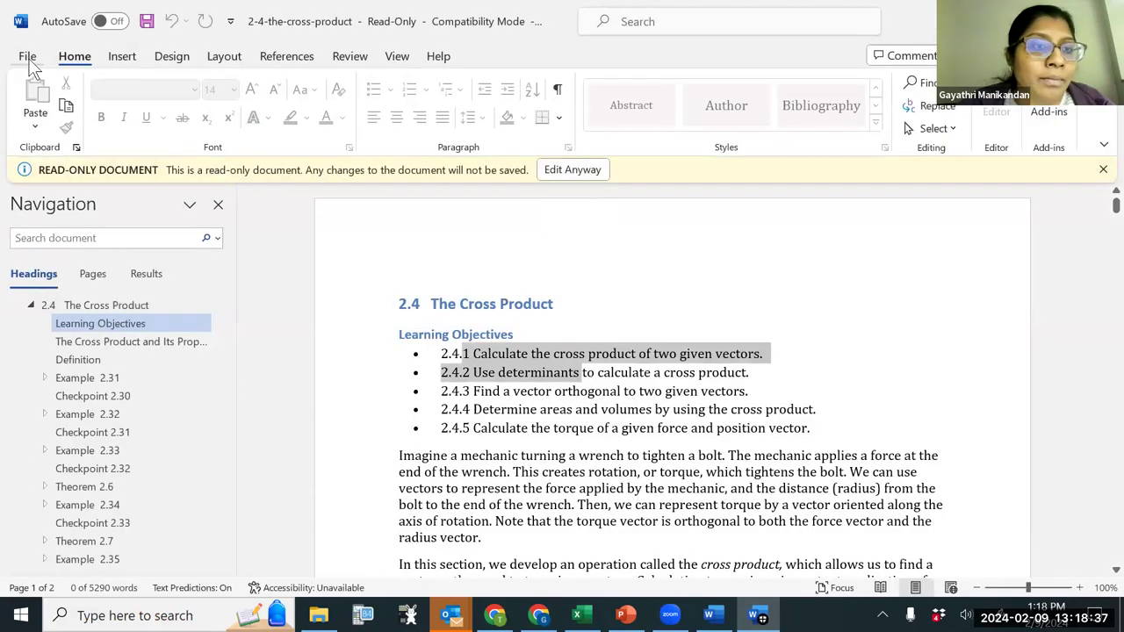
click(28, 57)
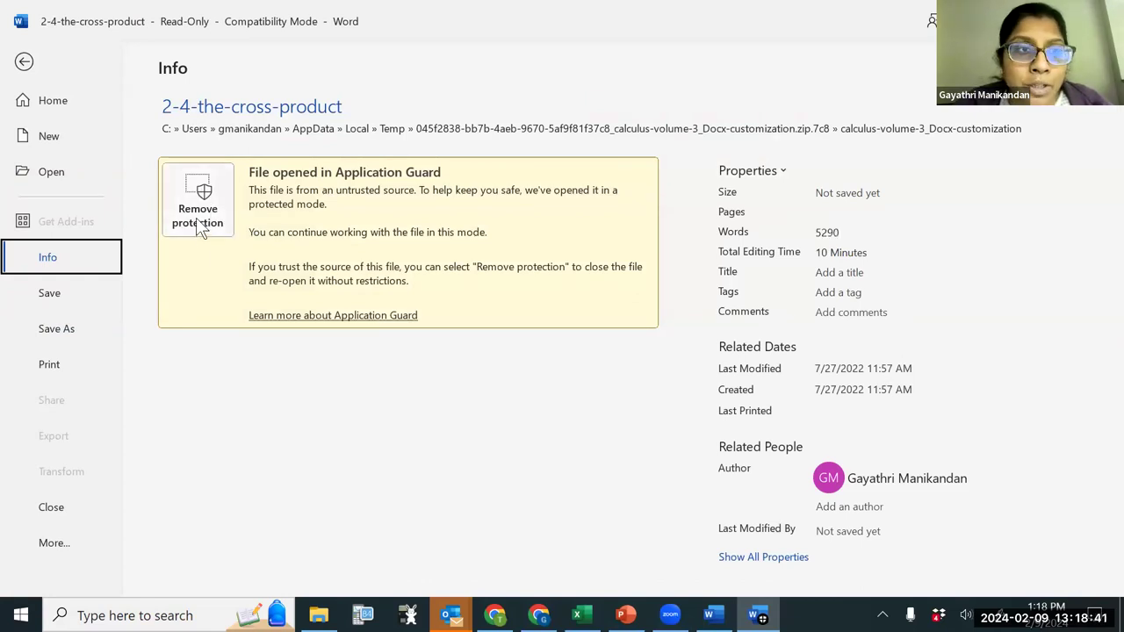
click(198, 222)
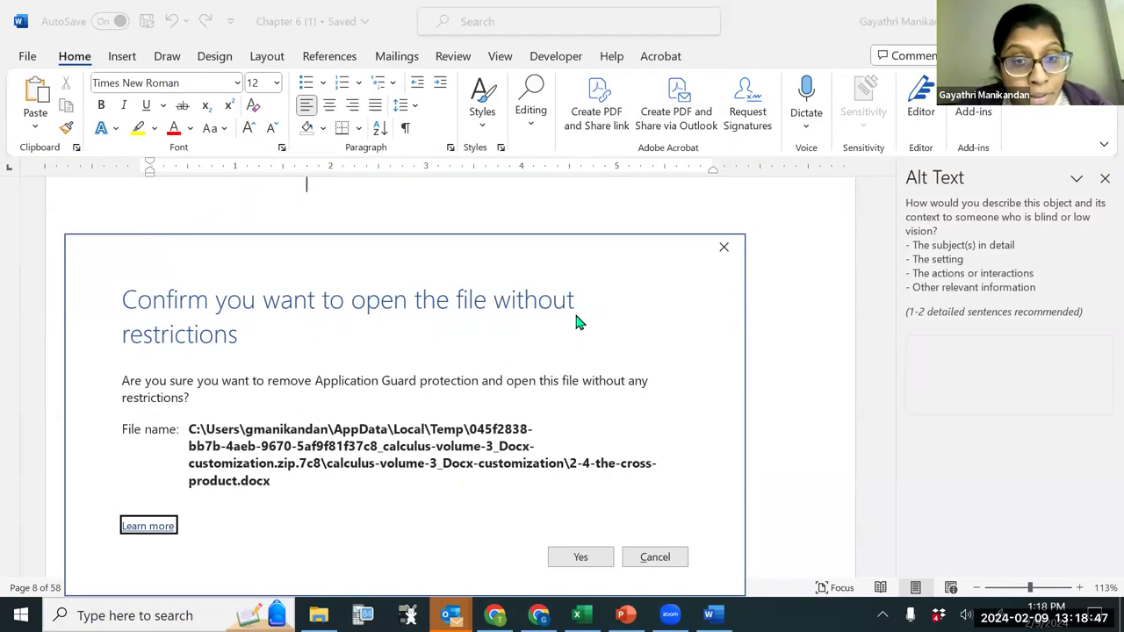
click(584, 559)
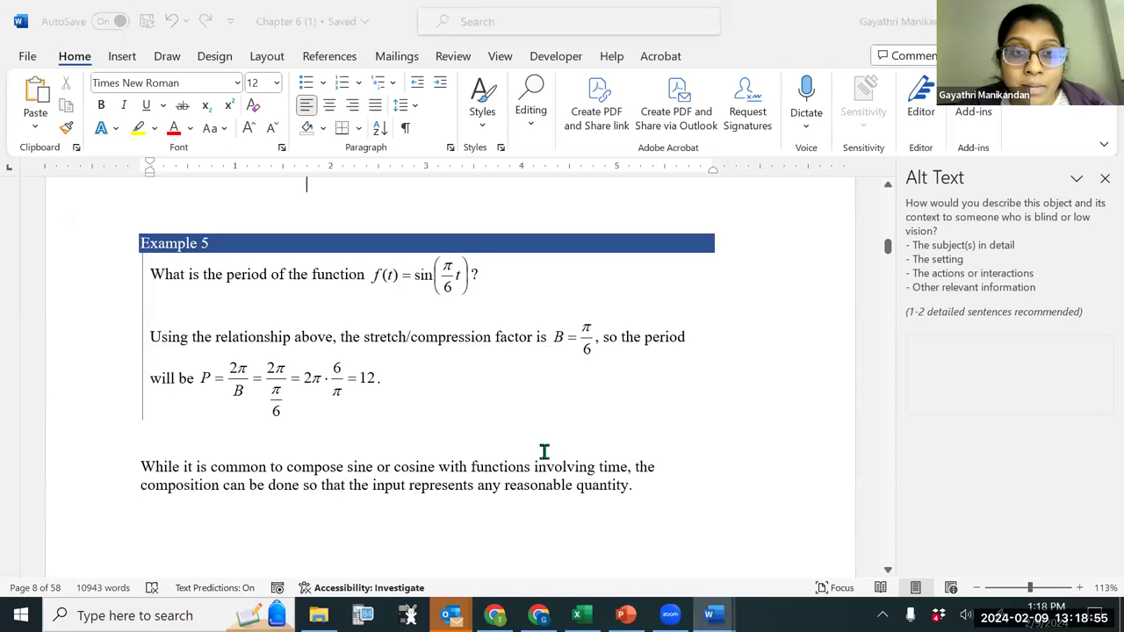
Step: Allow editing of the read-only document and replace "Determine areas and vol" in objective 2.4.4 with "dfdf"
scroll(492, 257, down, 4)
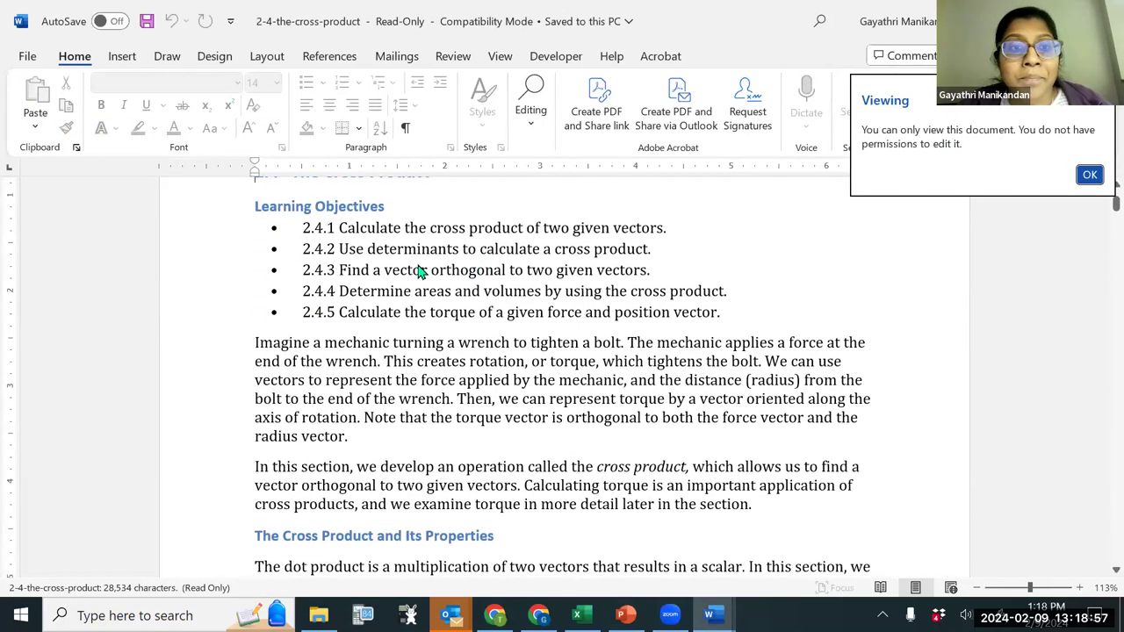
drag(340, 244, 503, 245)
key(Delete)
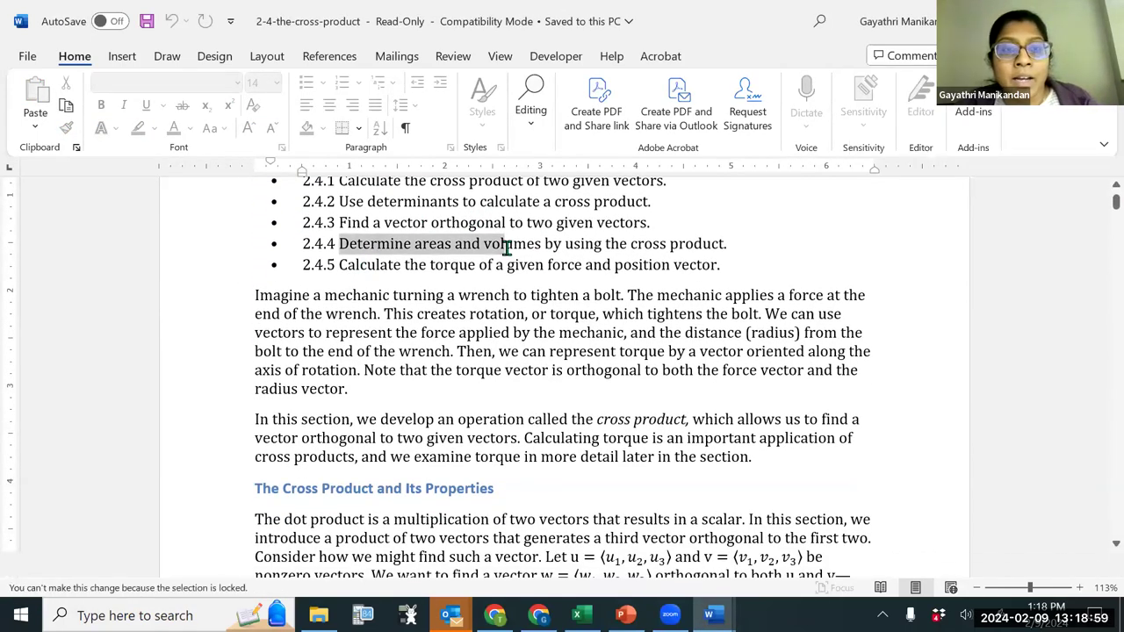
click(568, 176)
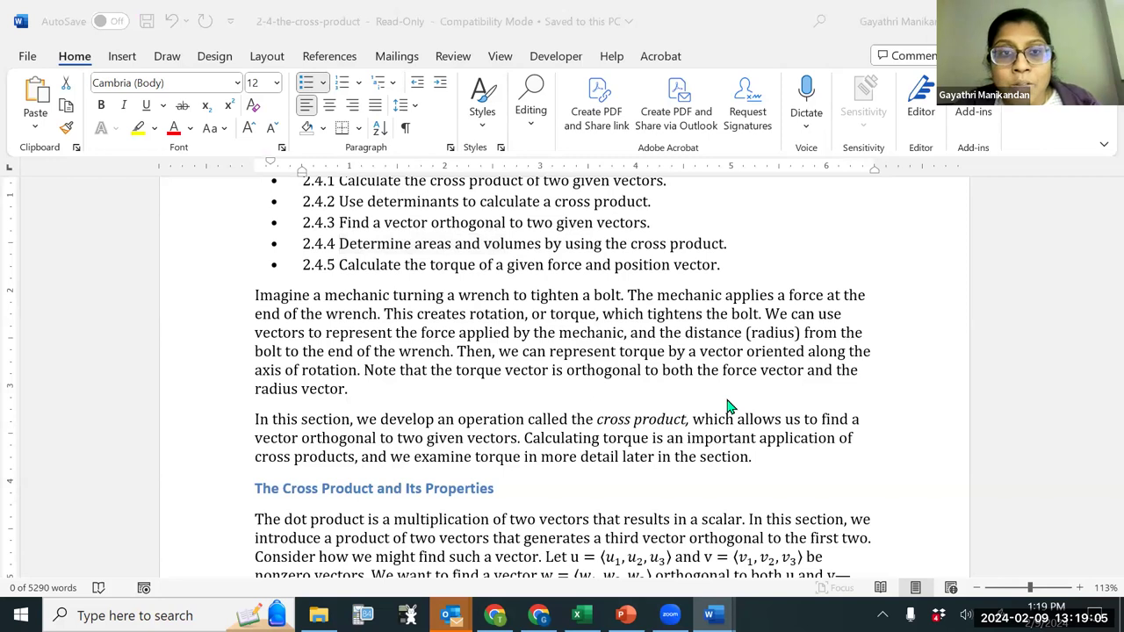
text(dfdf)
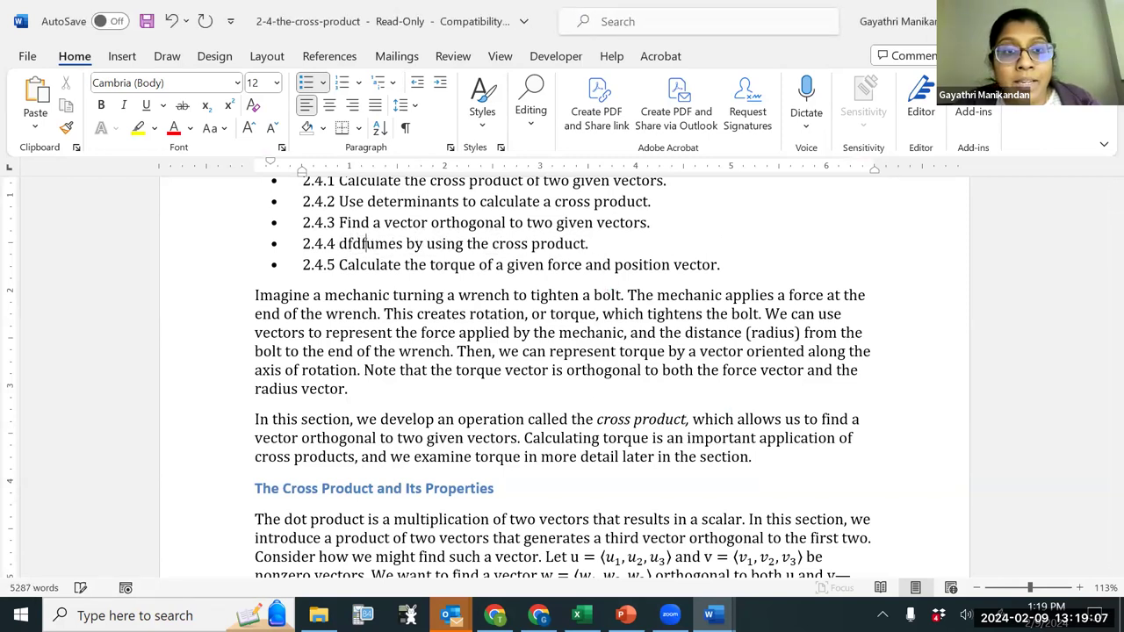